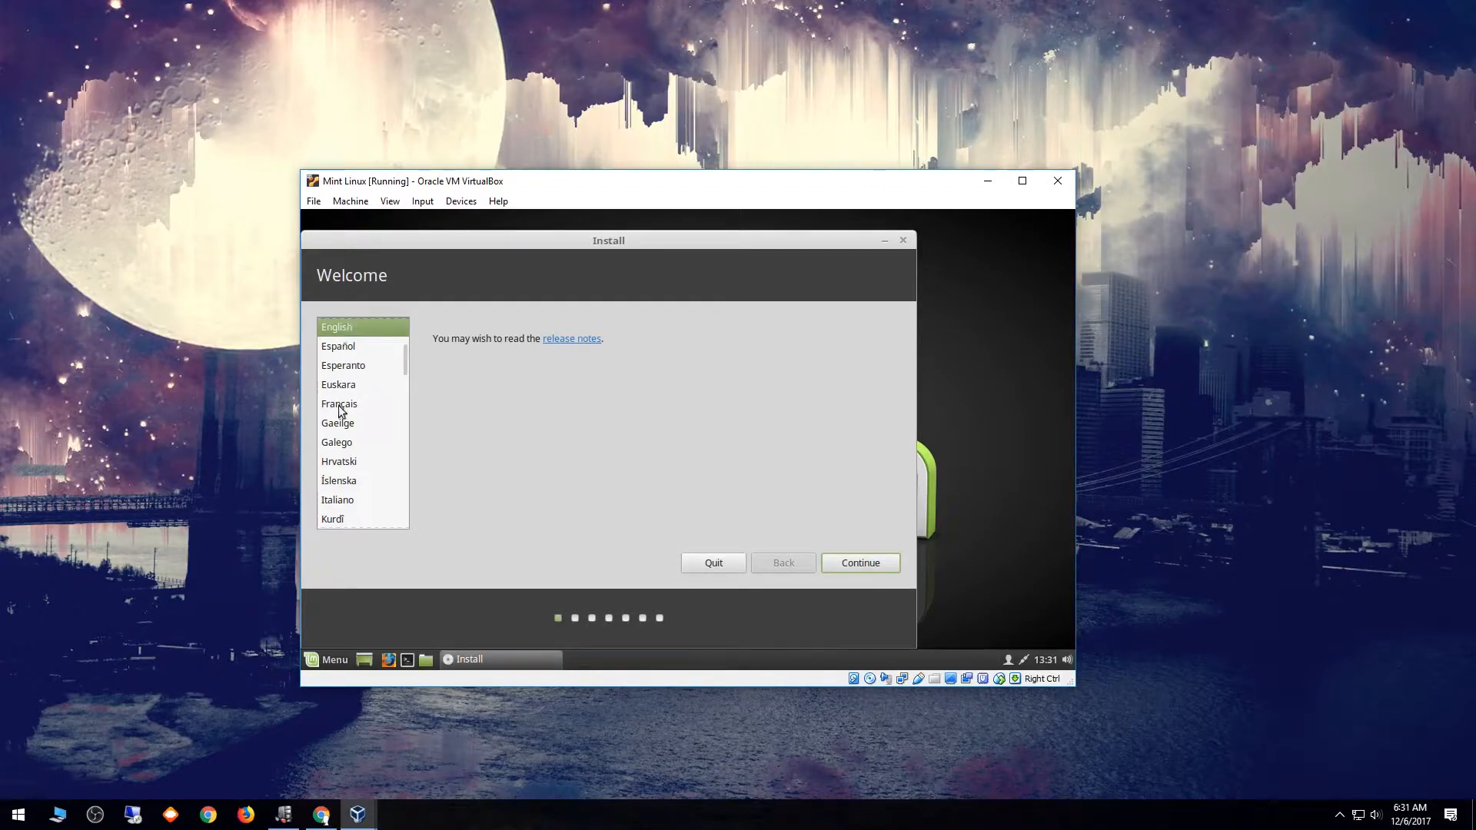
Try to continue the Linux Mint installation with English as the language
scroll(343, 412, "down", 15)
scroll(350, 415, "up", 12)
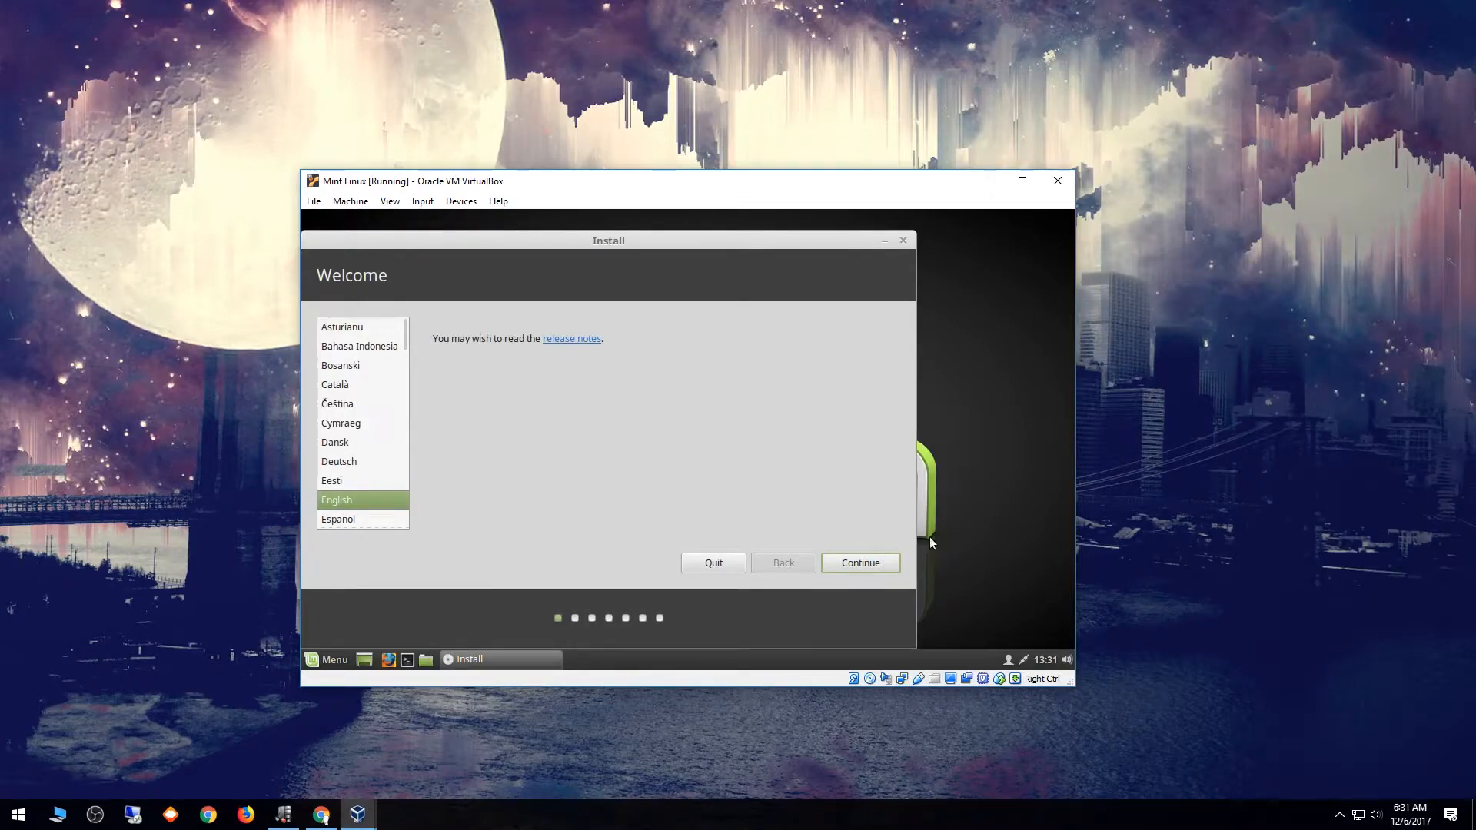
left_click(874, 567)
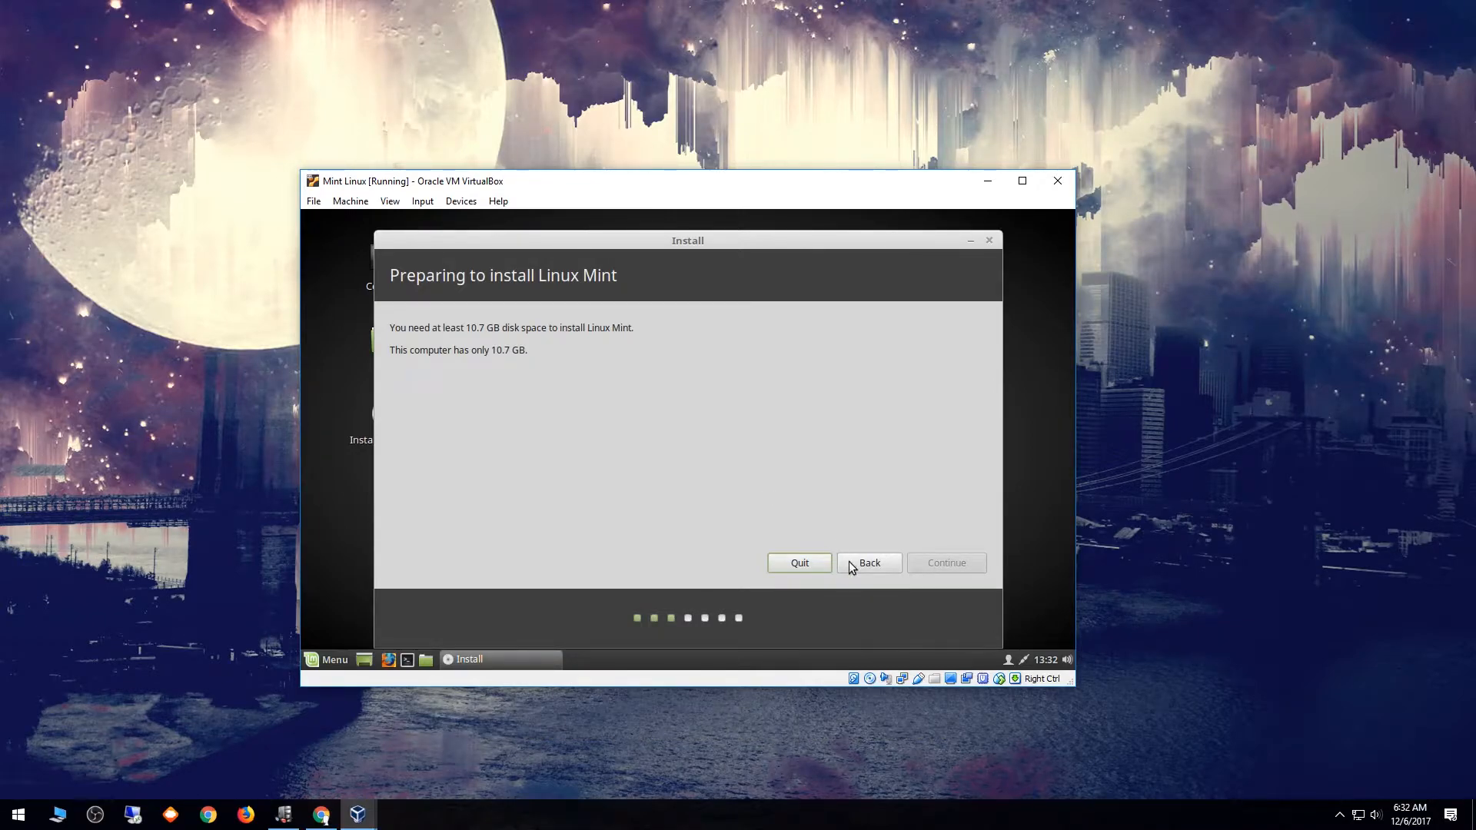
Quit the Linux Mint installation and power off the virtual machine
left_click(815, 561)
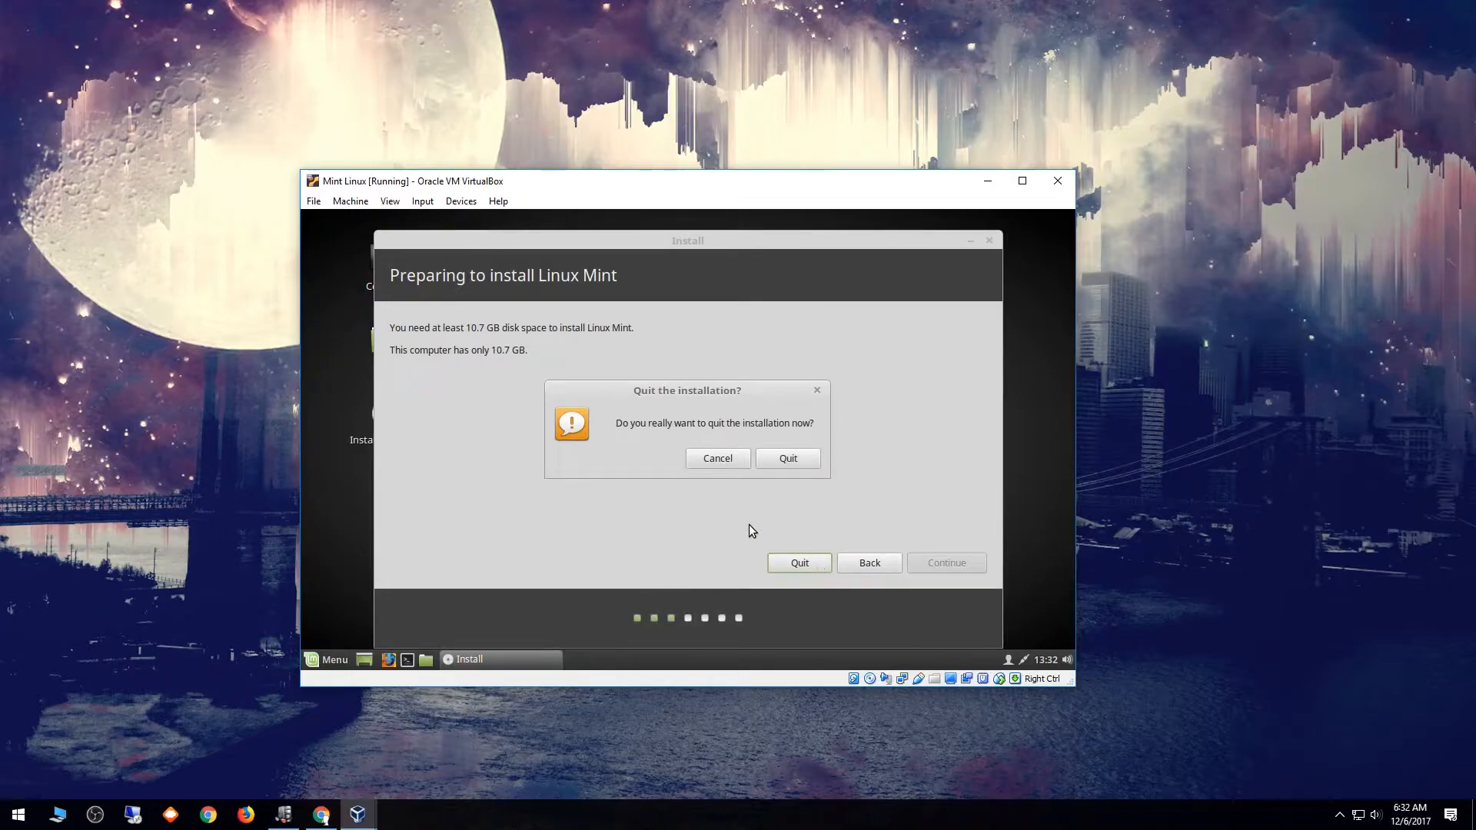
left_click(788, 460)
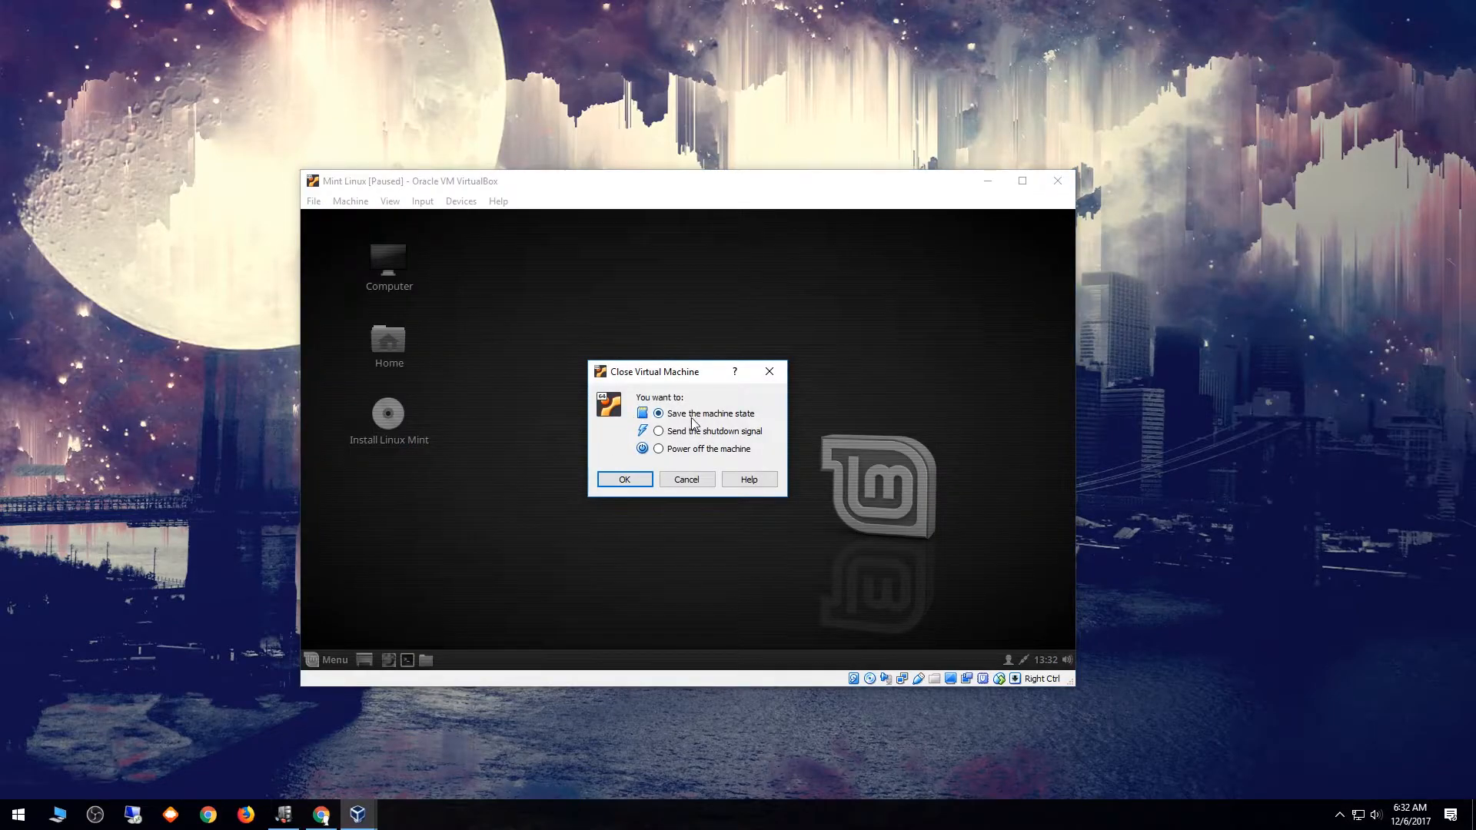
left_click(681, 450)
left_click(635, 479)
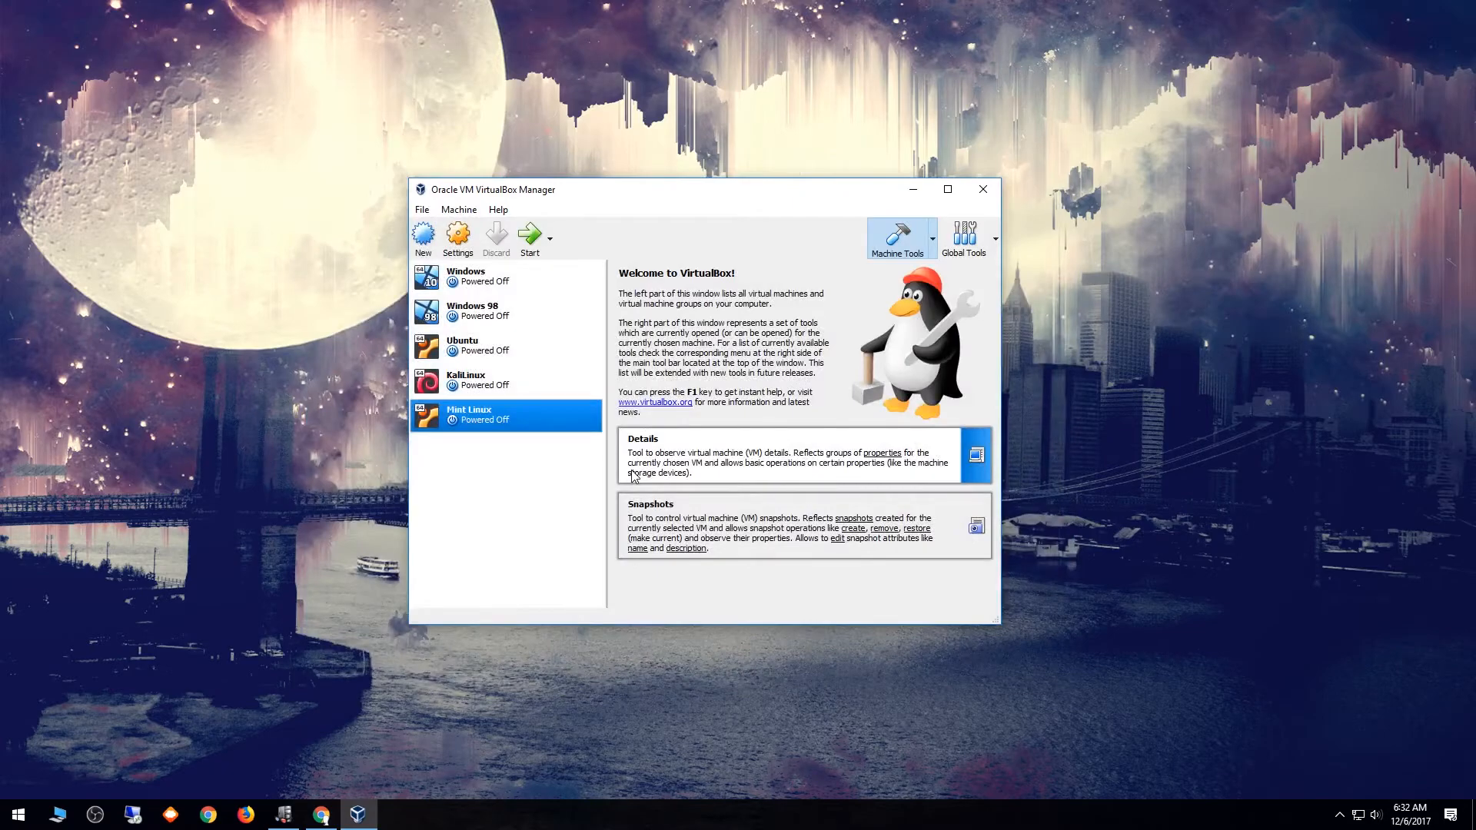
Open the storage settings of the Mint Linux virtual machine
right_click(508, 422)
left_click(519, 428)
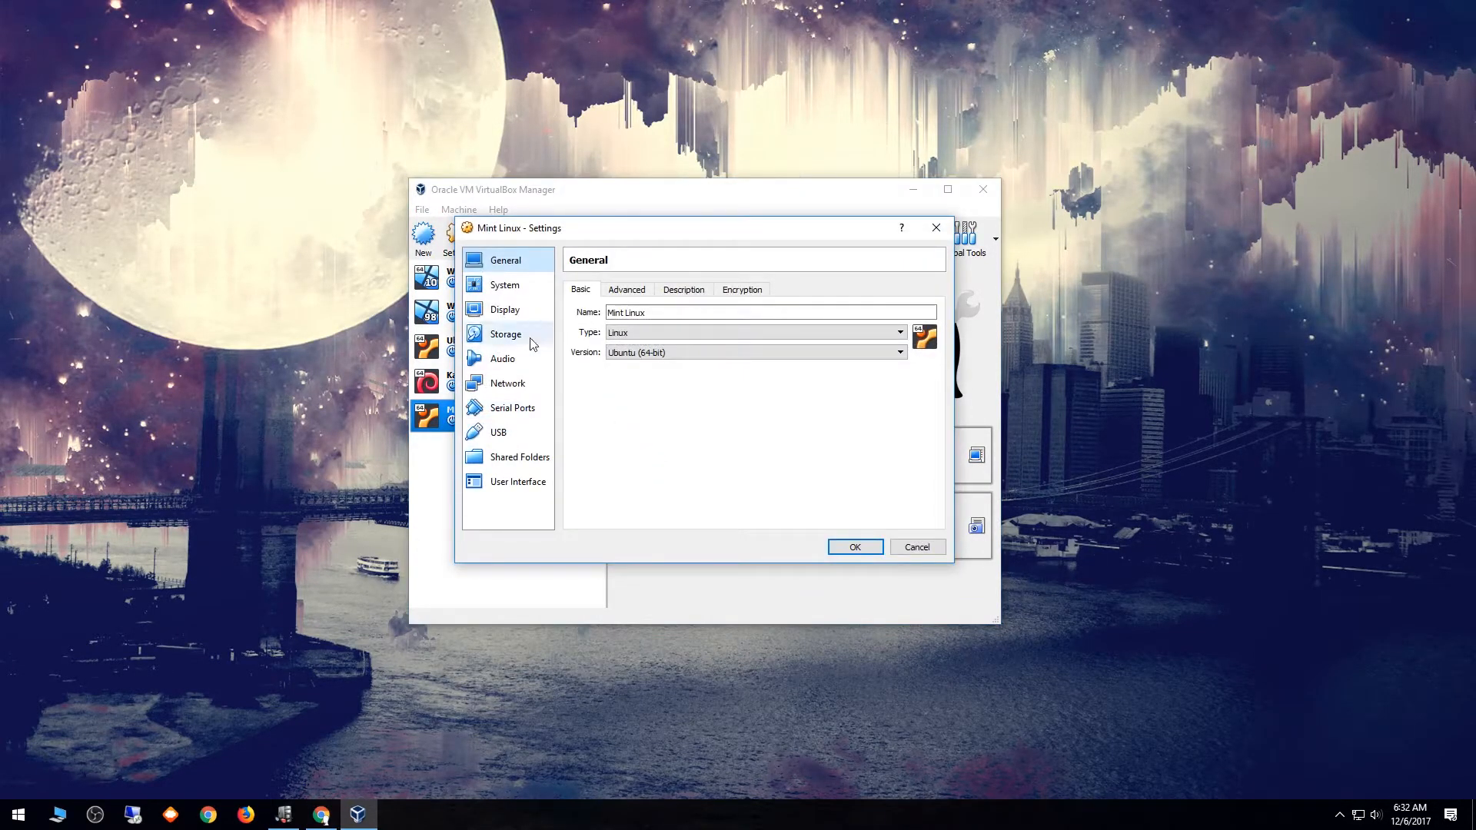
left_click(517, 336)
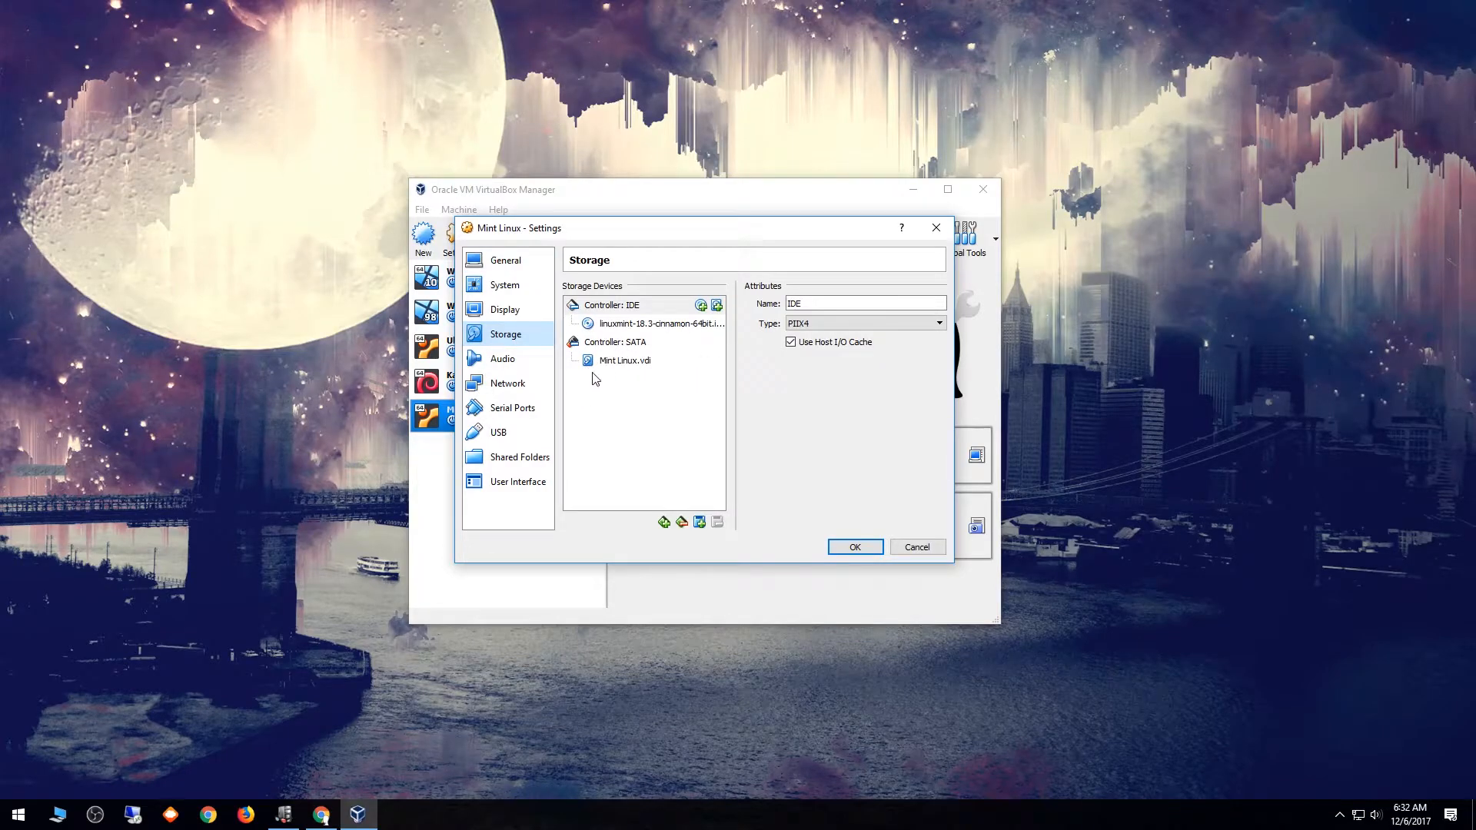
Replace the Mint Linux.vdi disk with a new dynamically allocated 20 GB VDI hard disk named NewVirtualDisk1
left_click(638, 361)
left_click(938, 304)
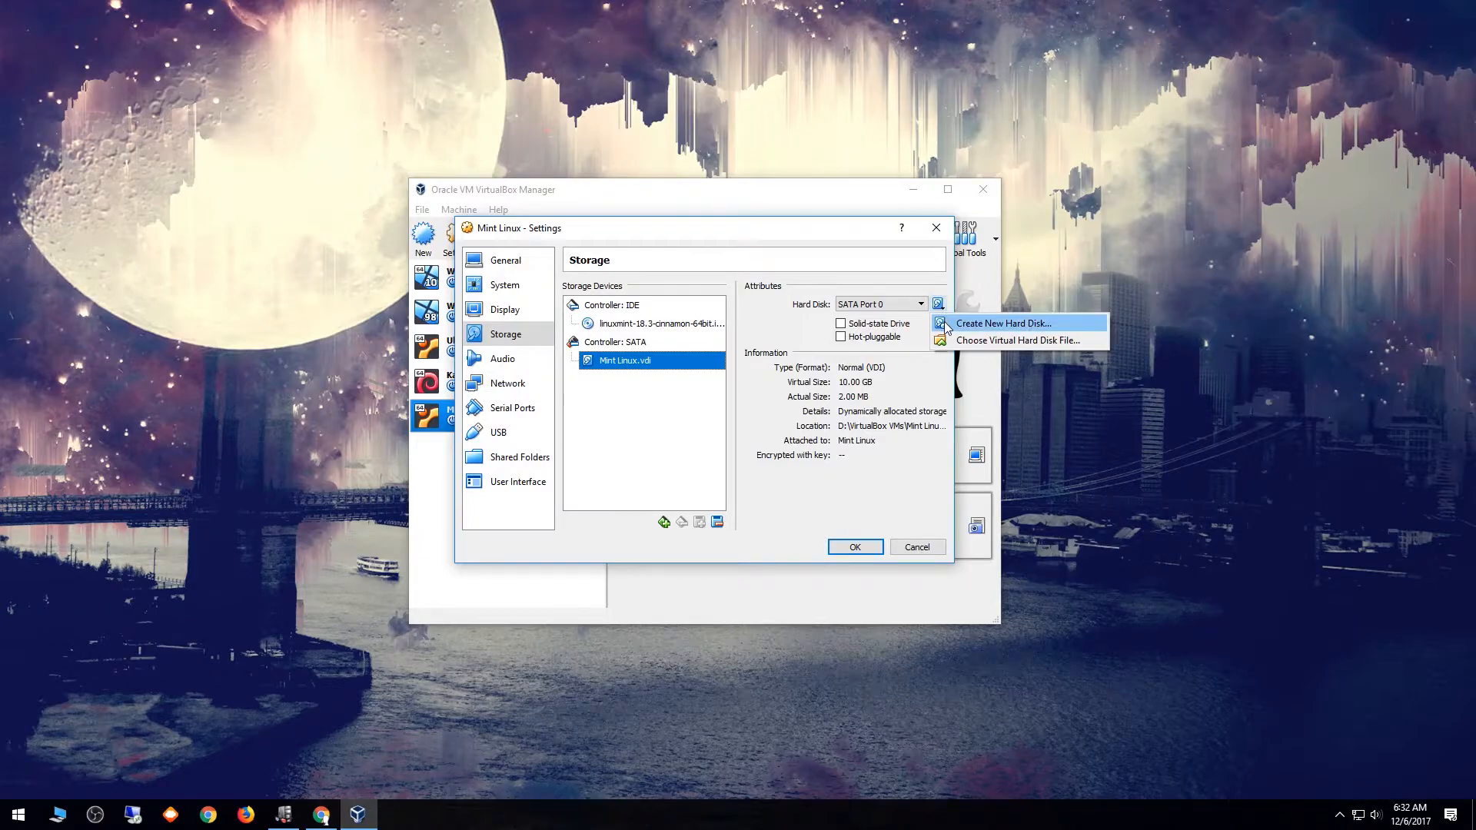
left_click(947, 328)
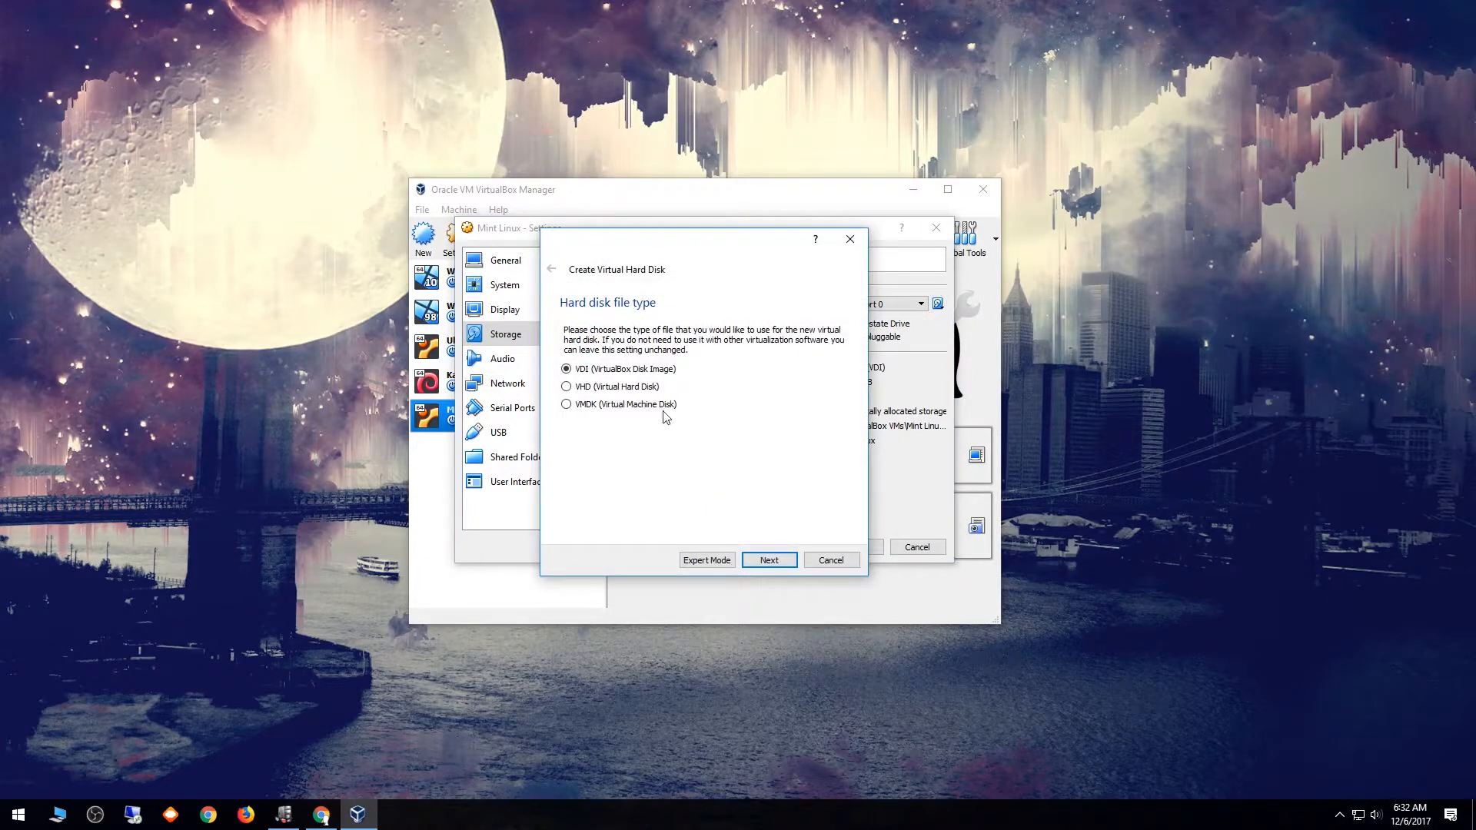
left_click(765, 561)
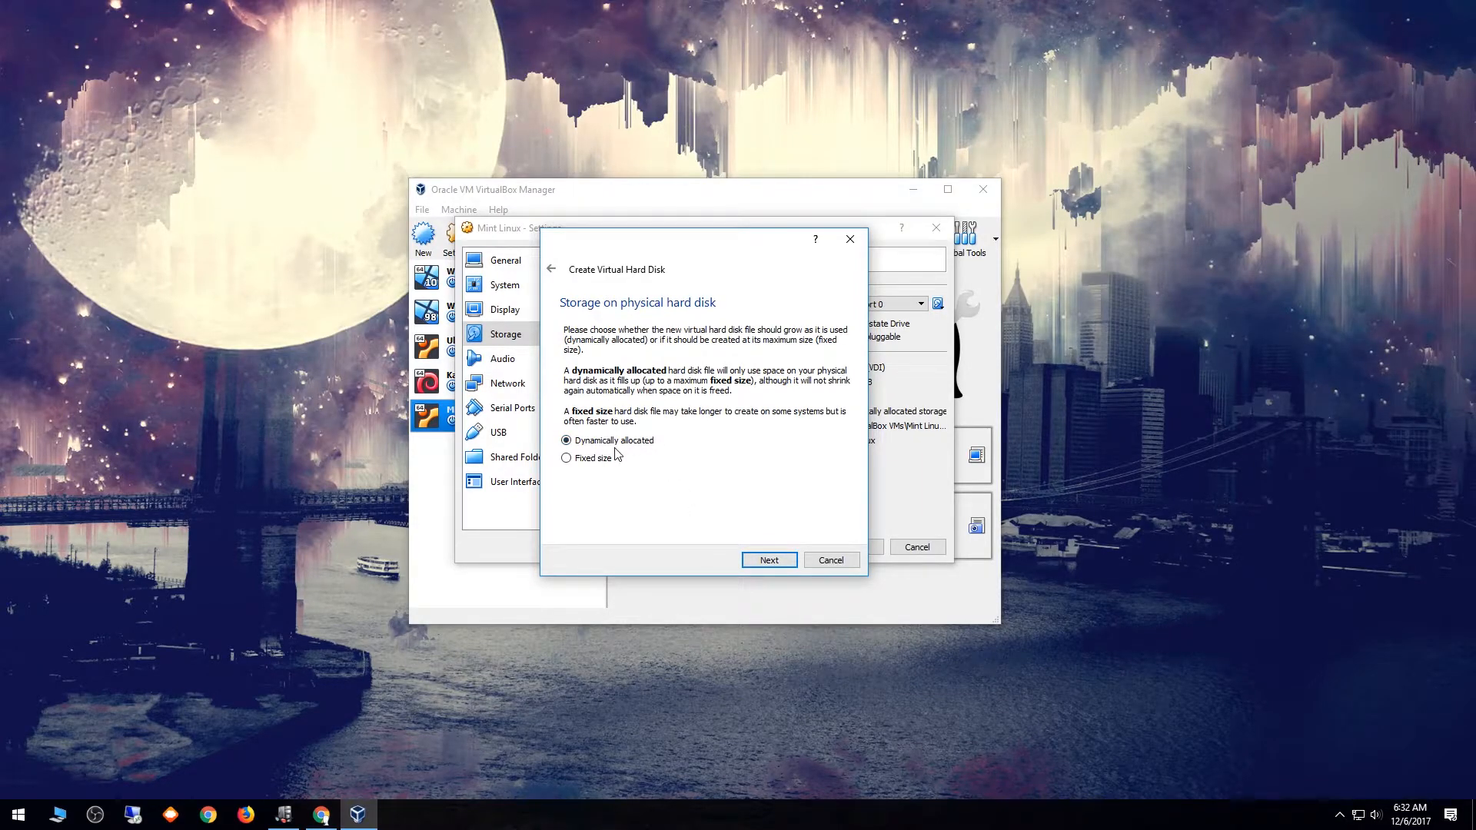
left_click(767, 561)
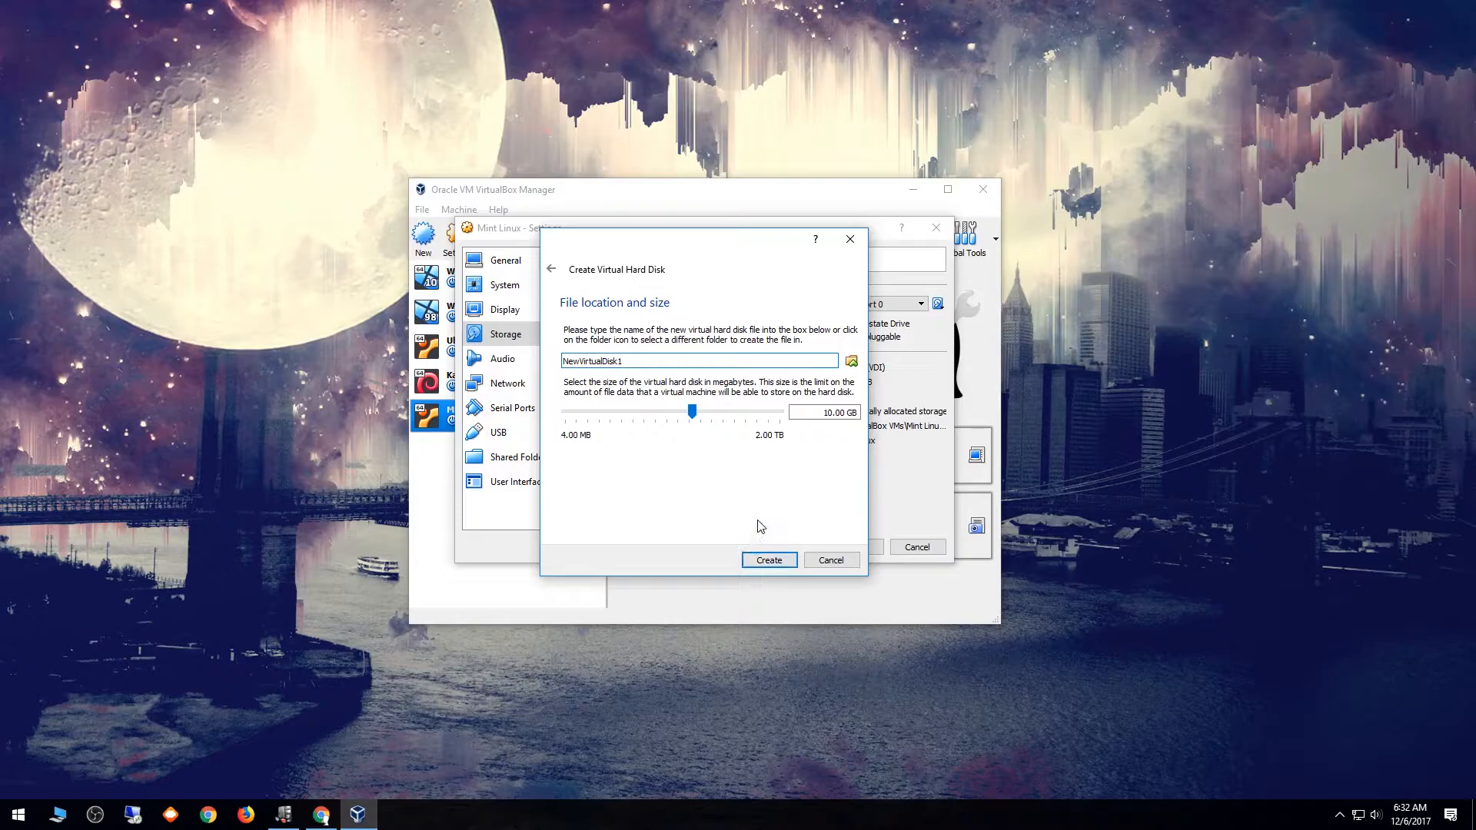
left_click(820, 412)
left_click_drag(833, 412, 799, 418)
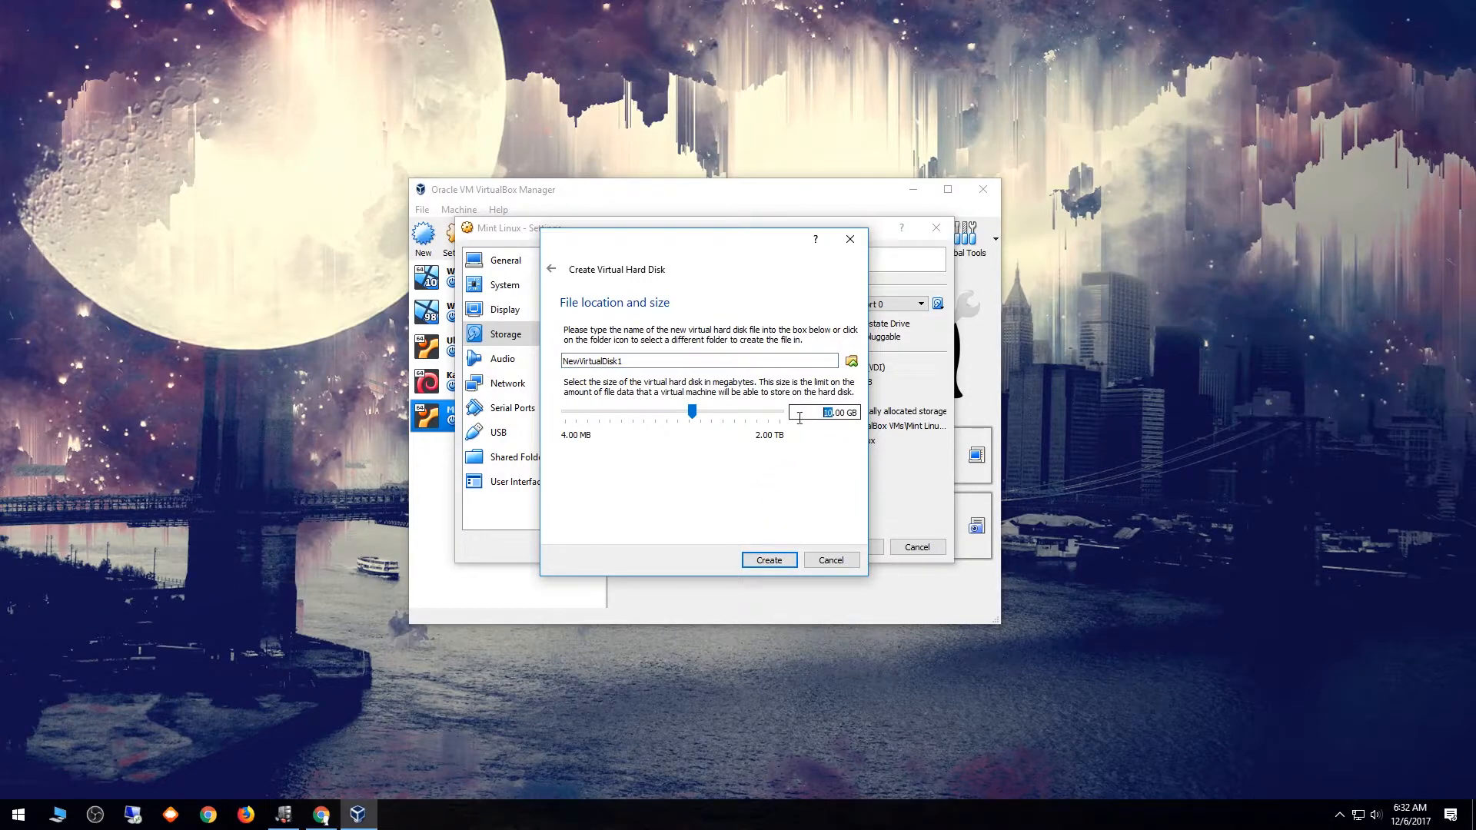
type("20")
left_click(769, 560)
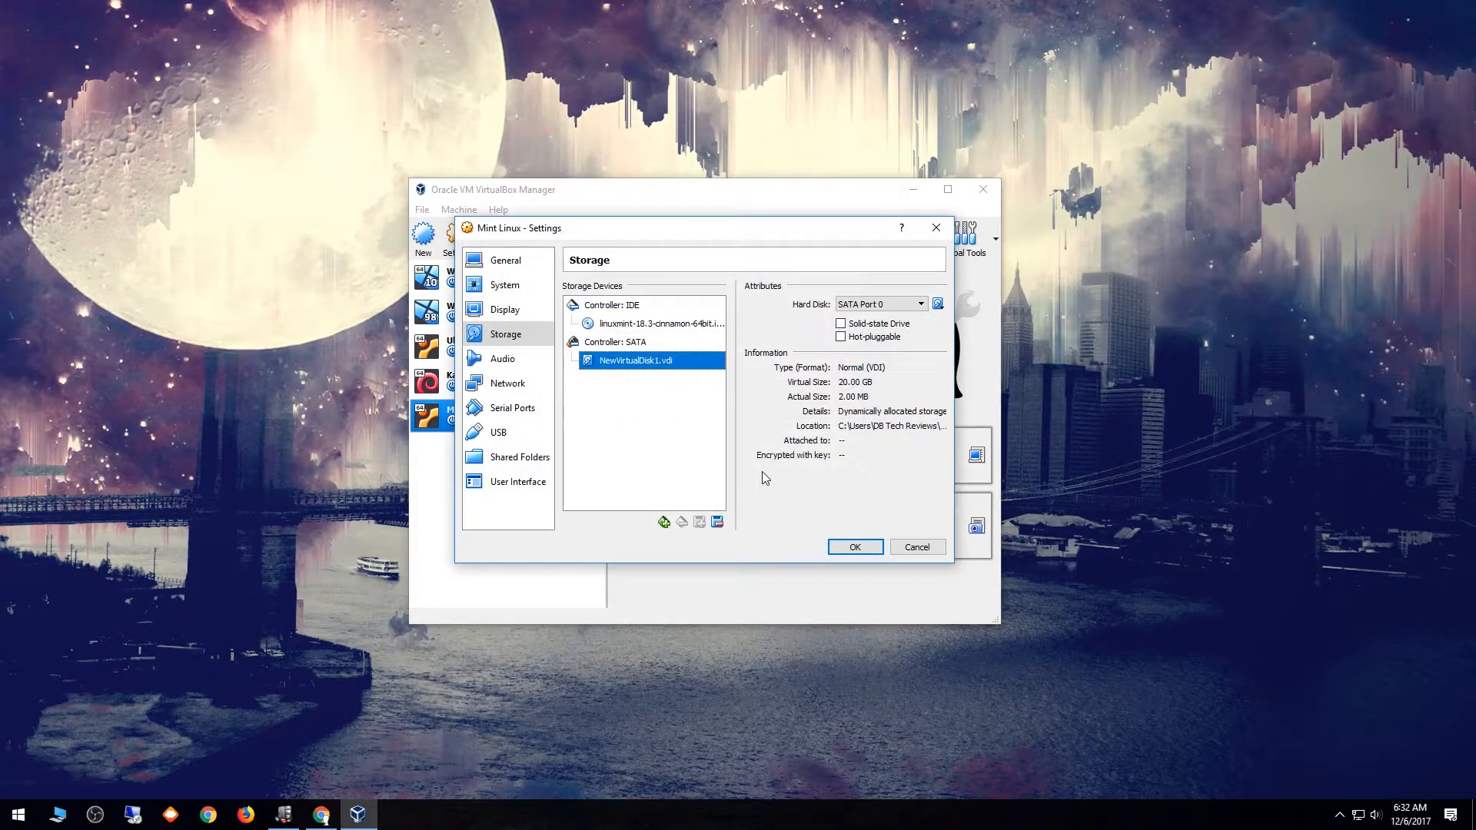
Keep the new disk on SATA Port 0 and save the virtual machine's settings
left_click(870, 305)
left_click(870, 305)
left_click(662, 387)
left_click(855, 547)
Start the Mint Linux virtual machine and boot it with the Start Linux Mint option
double_click(481, 420)
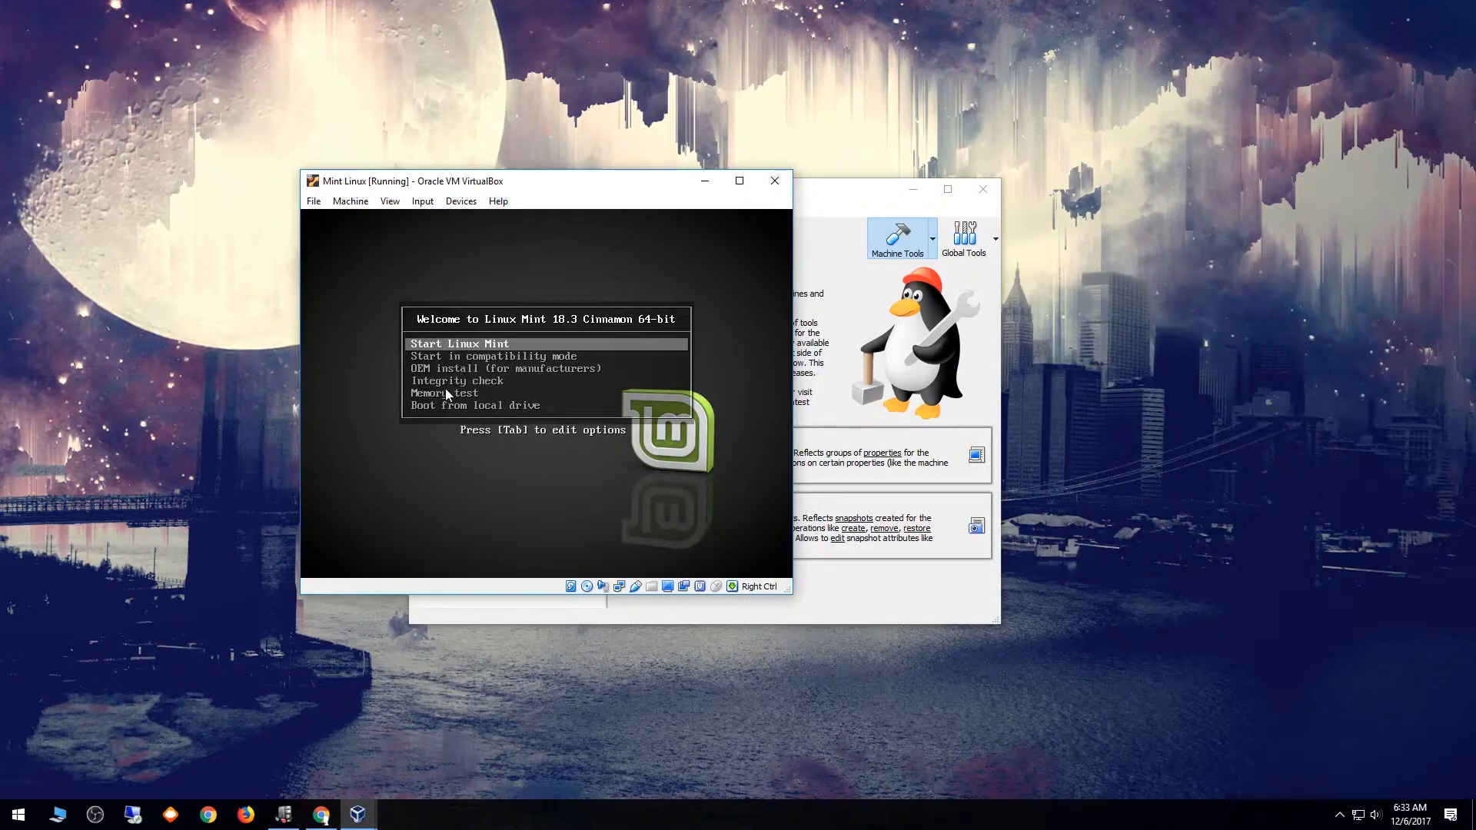
left_click(444, 344)
left_click(575, 483)
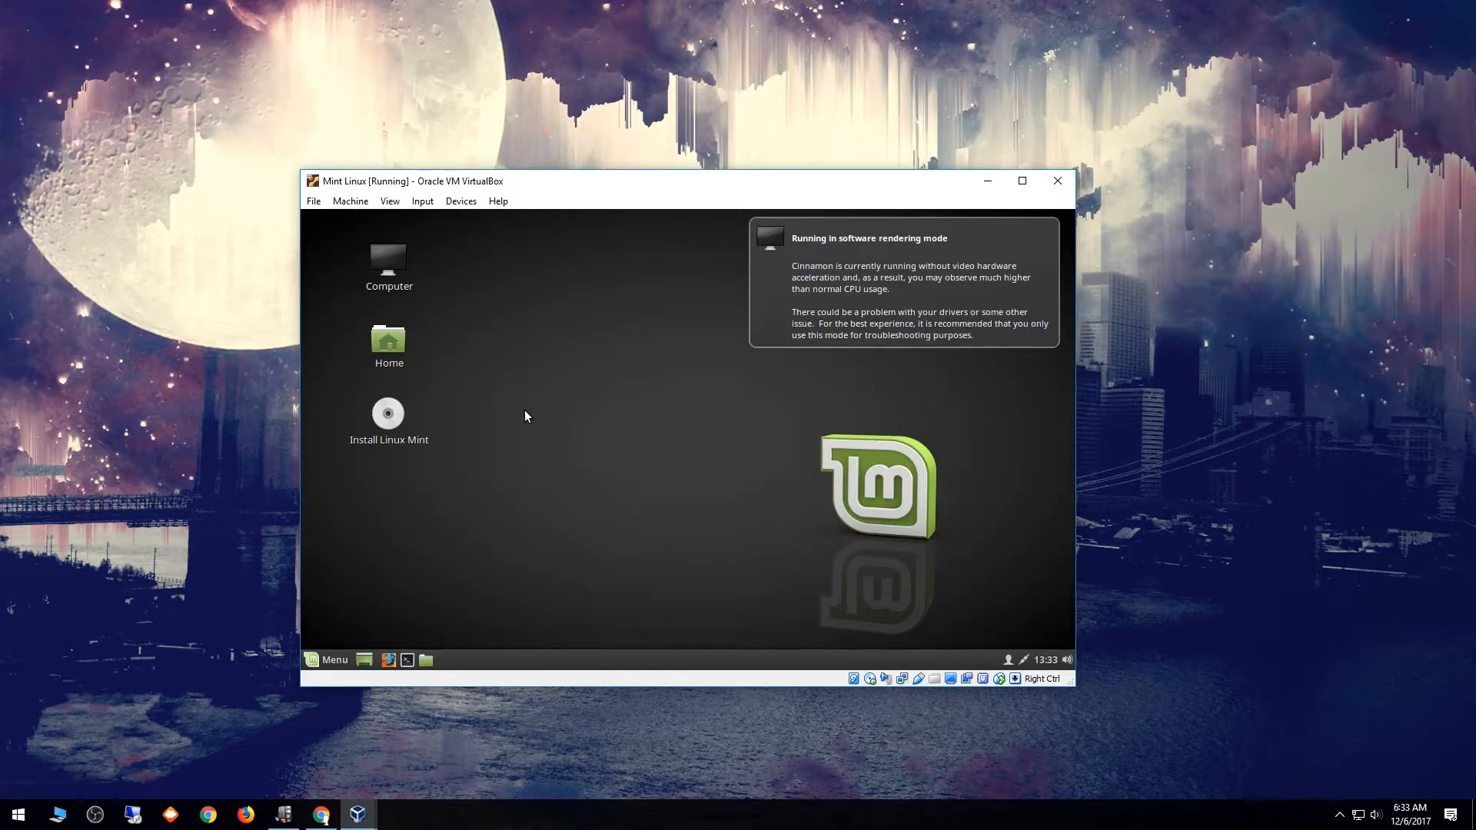
Launch the Linux Mint installer in English and proceed with third-party software included
left_click(387, 420)
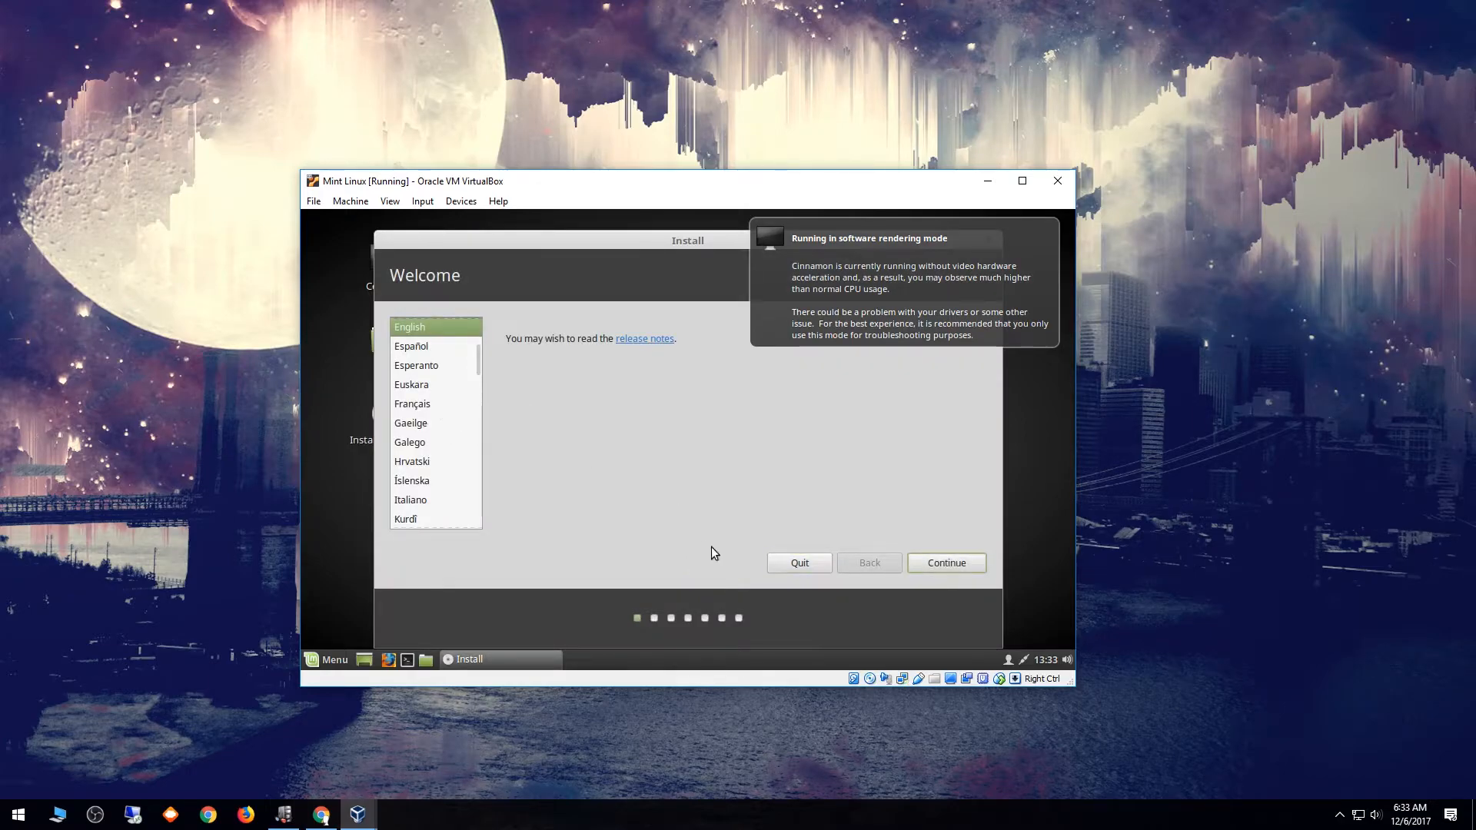
left_click(892, 288)
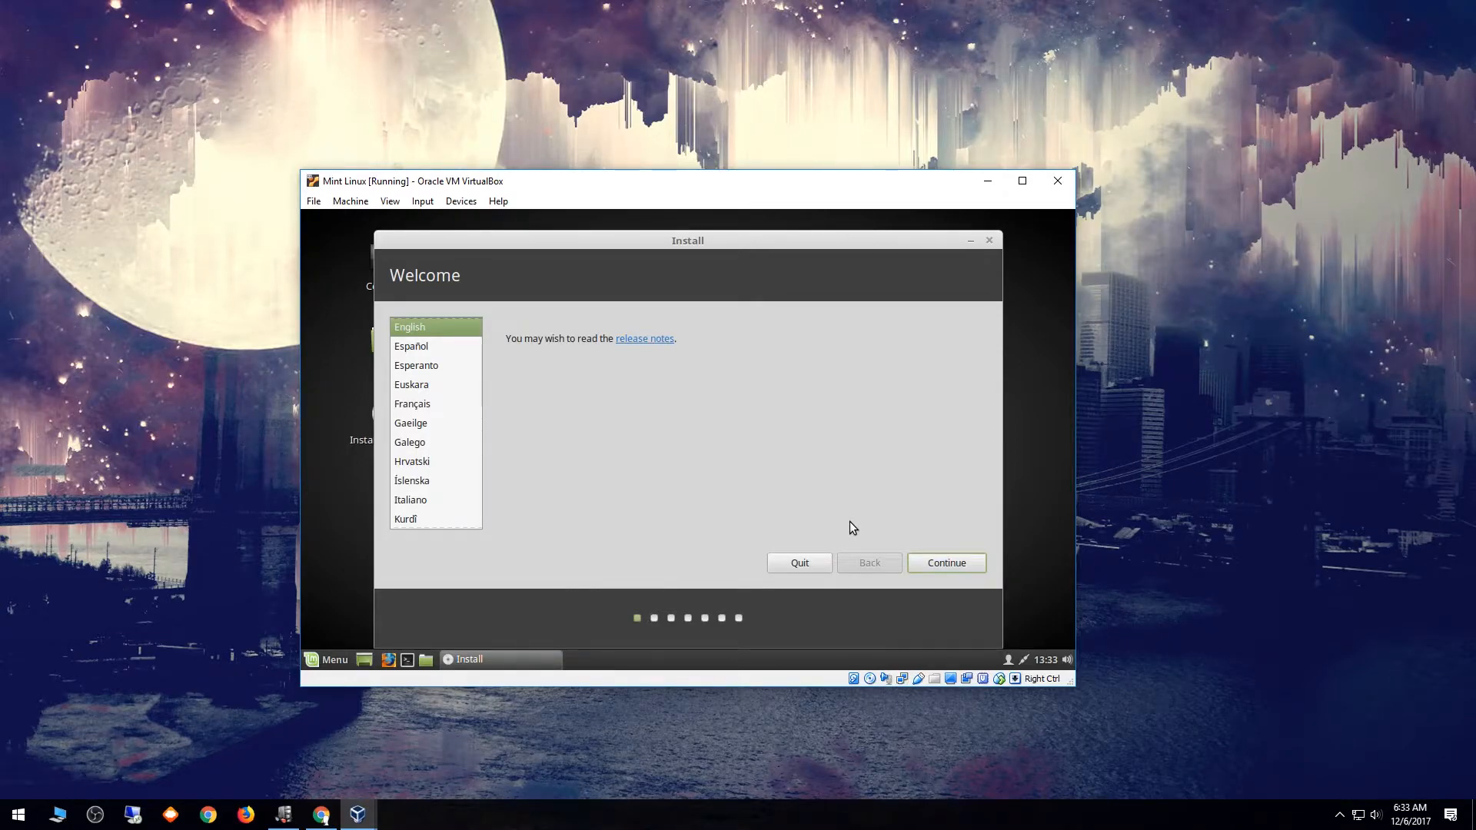
left_click(937, 564)
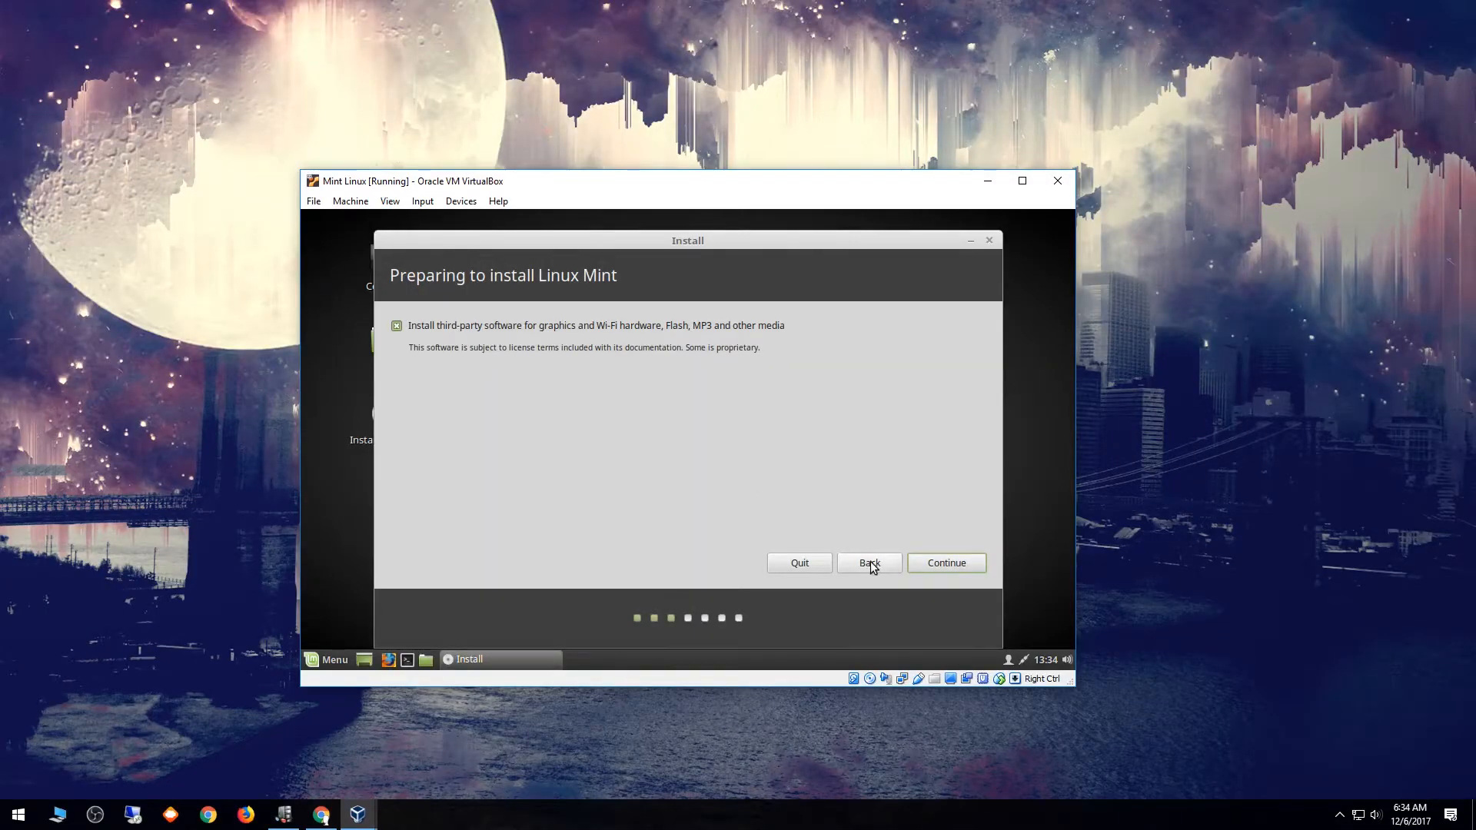
left_click(947, 569)
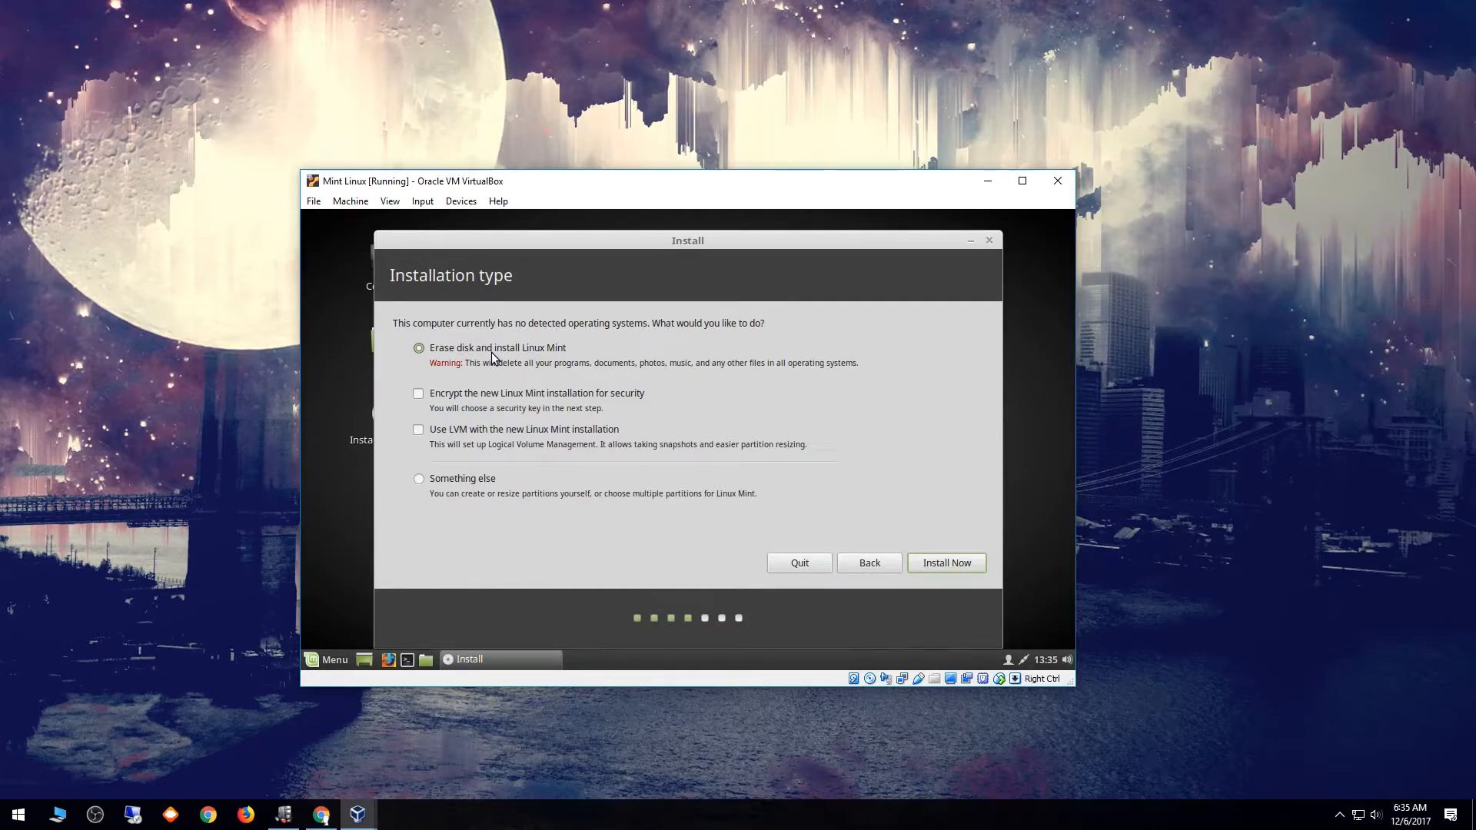
Start the installation with Erase disk and install Linux Mint, and confirm writing the changes to the disk
left_click(486, 399)
left_click(491, 434)
left_click(955, 564)
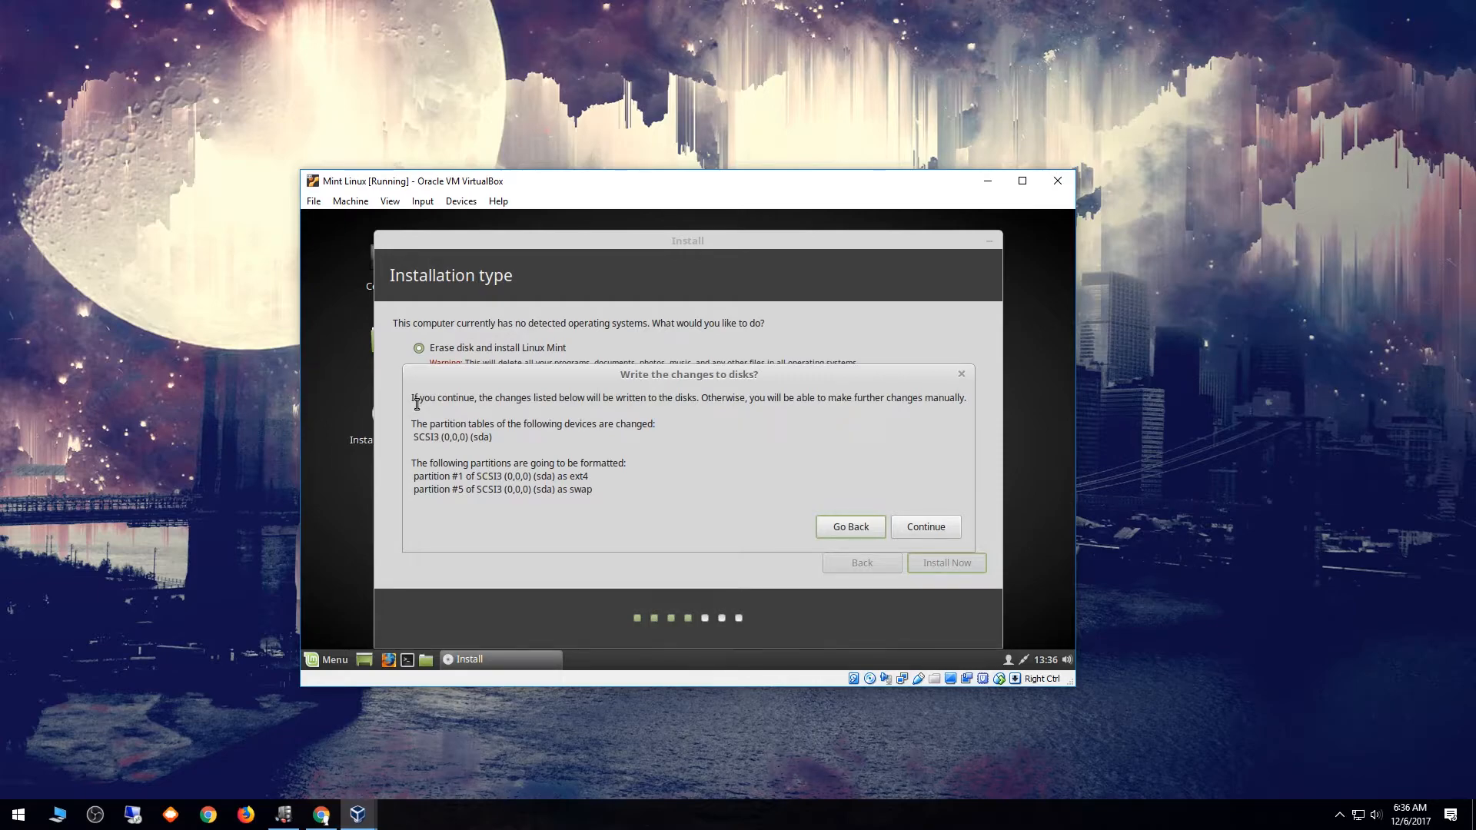
left_click(915, 523)
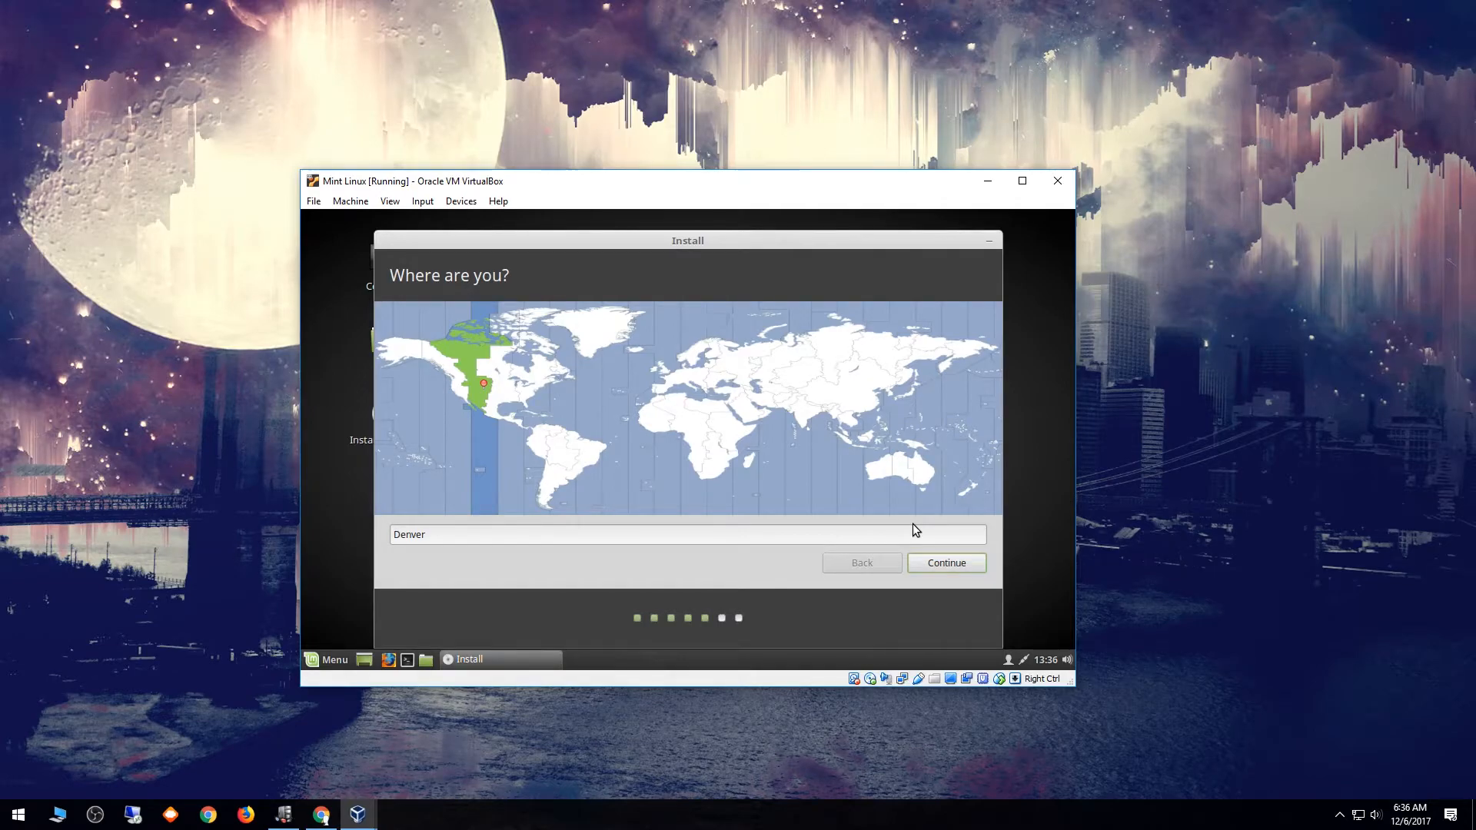
Accept Denver as the time zone location and English (US) as the keyboard layout
left_click(947, 569)
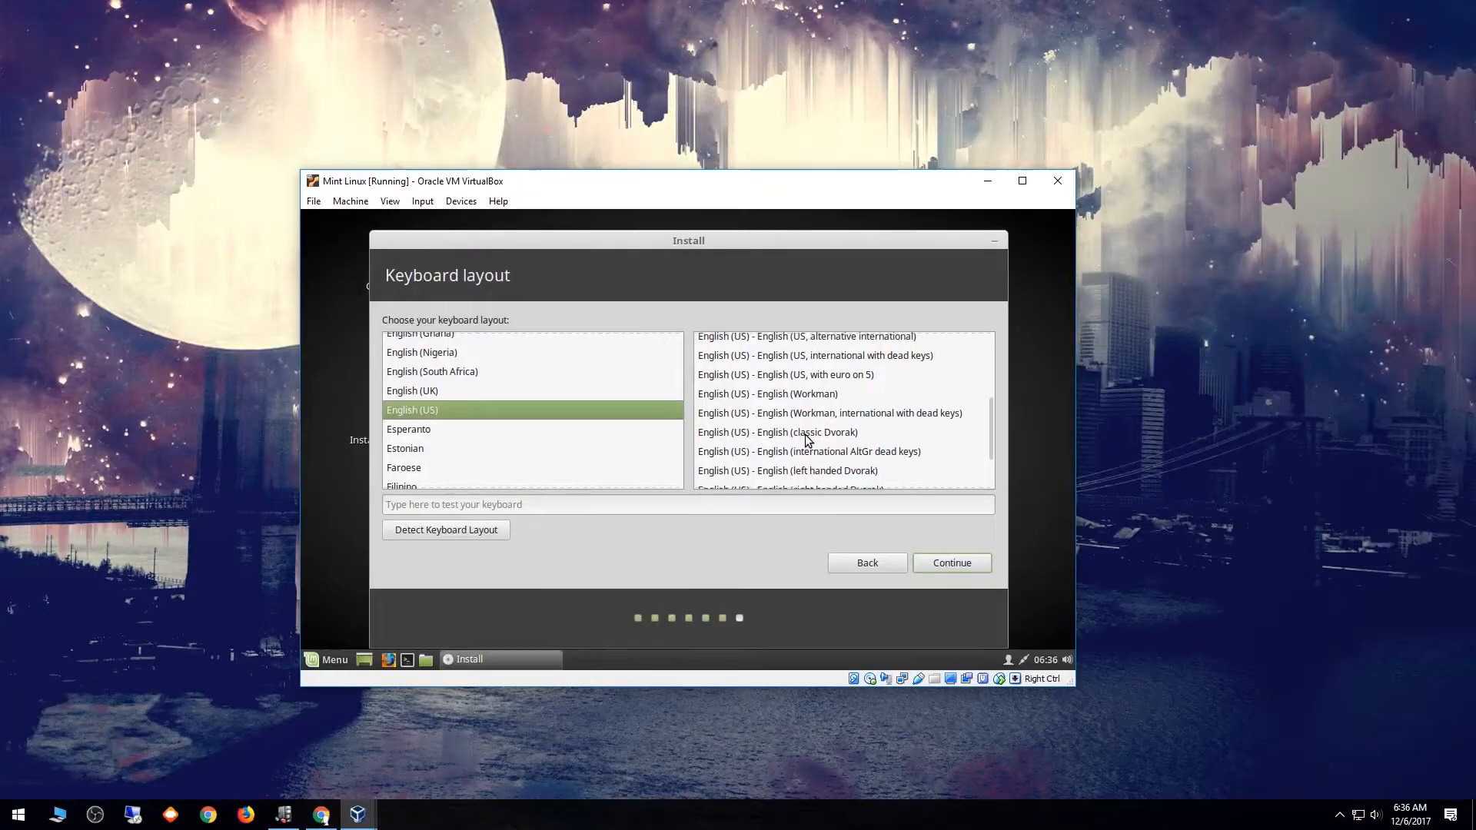
scroll(889, 449, "up", 5)
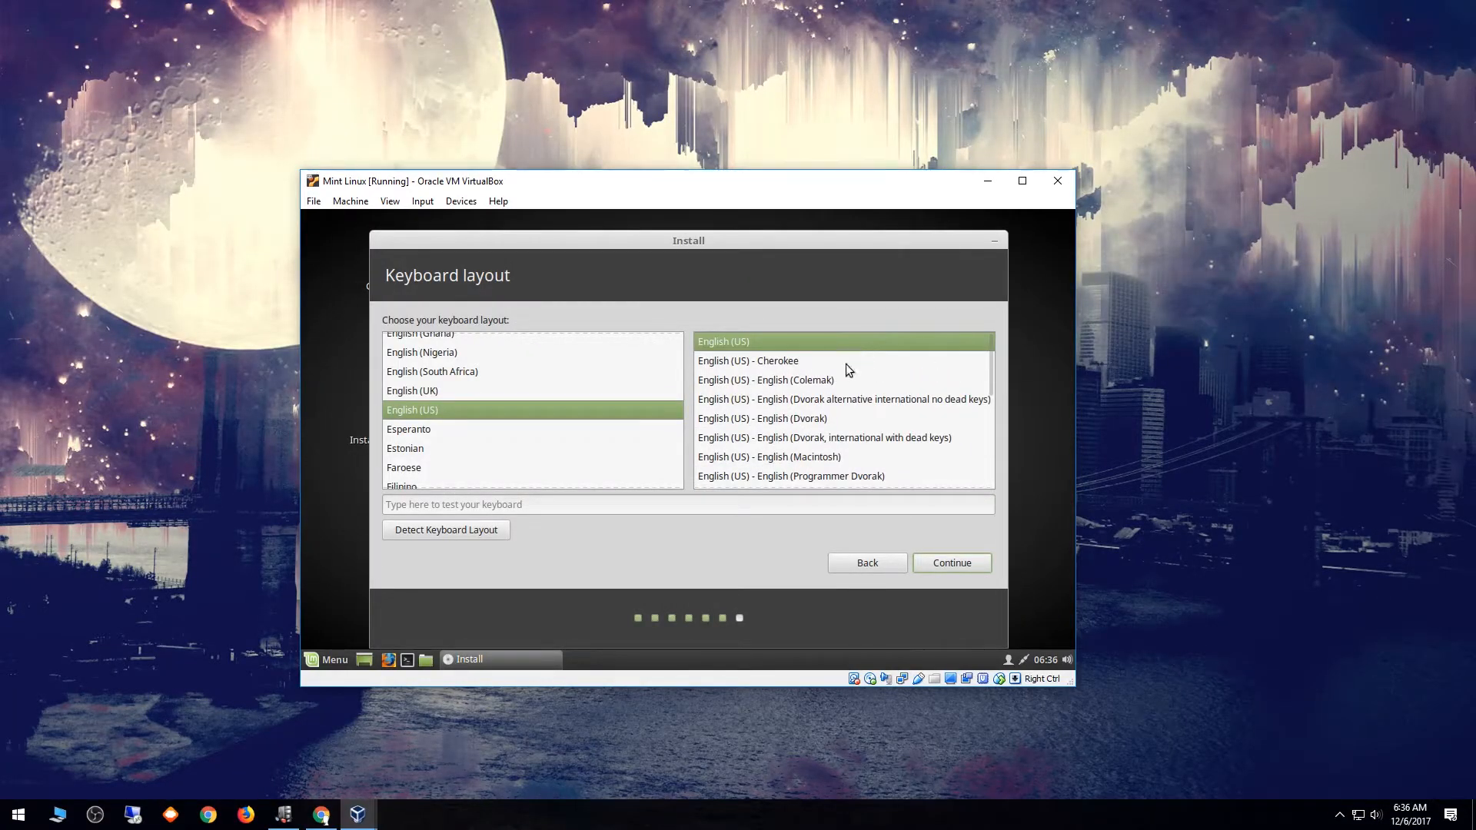
left_click(950, 562)
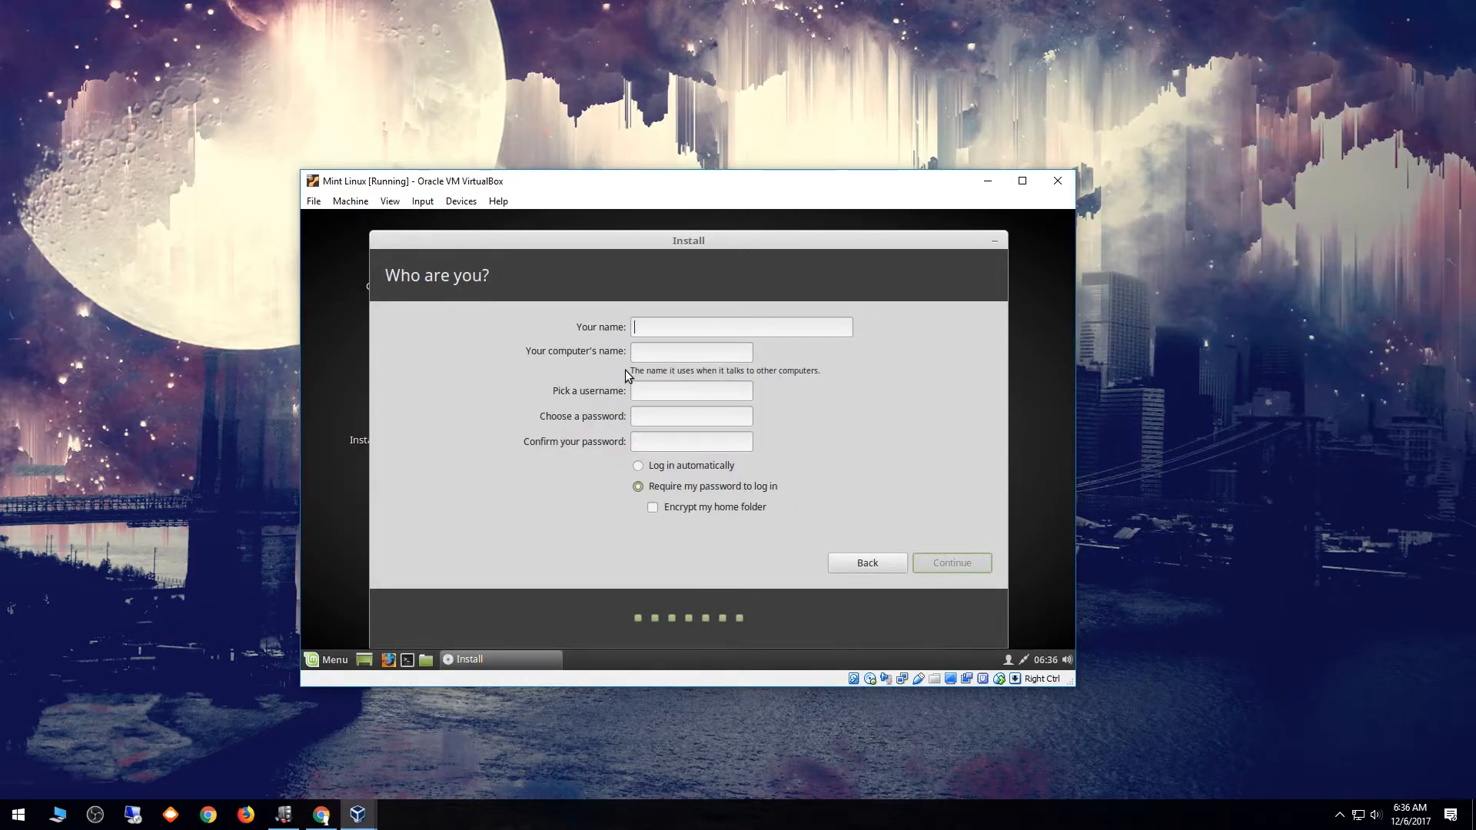
Create the user account with the name DB Tech Reviews, enter and confirm the account password, and enable automatic login
type("DB Tech Reviews")
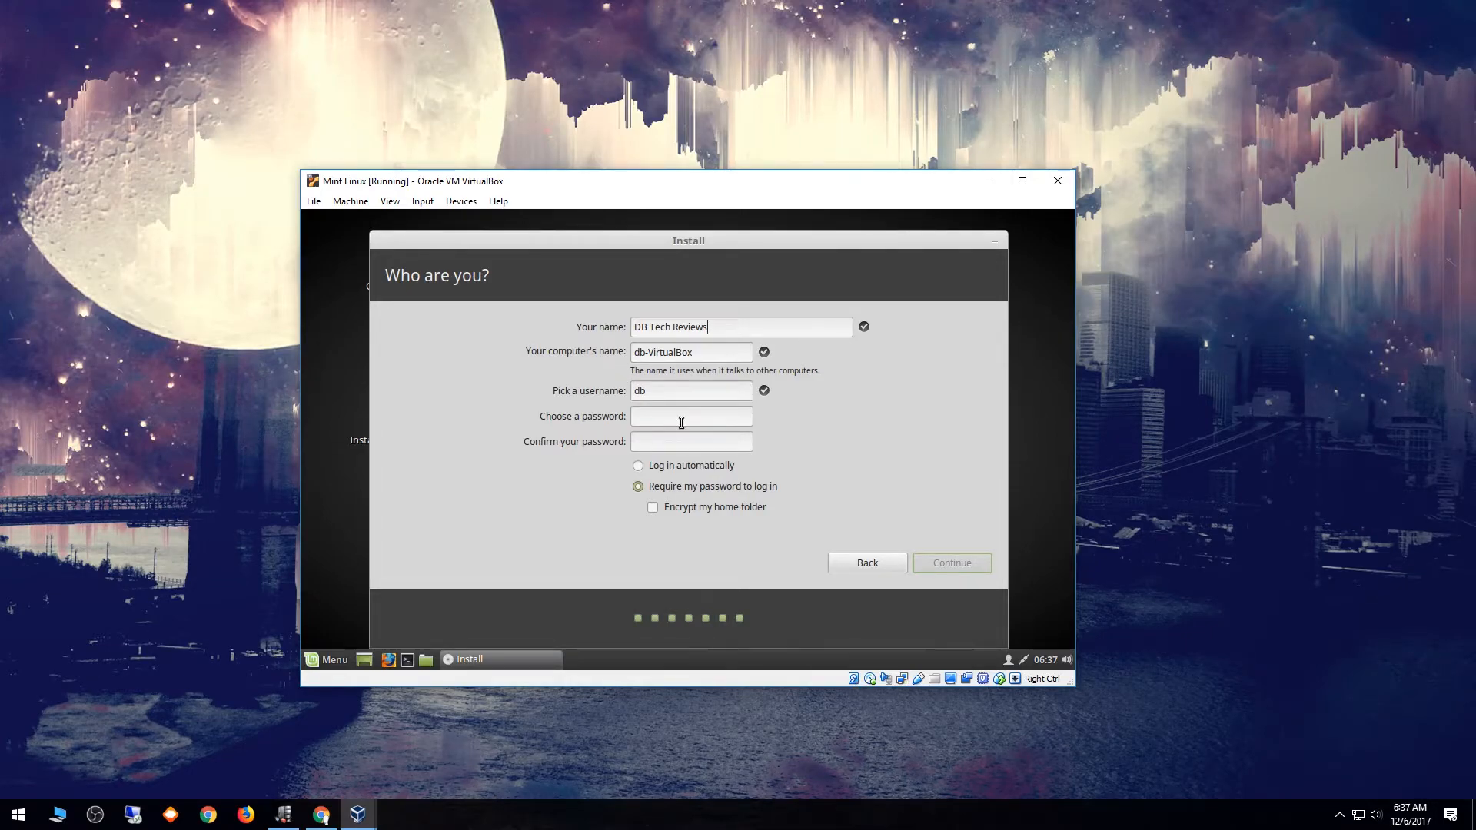
type("••")
key("BackSpace")
type("••••••••••")
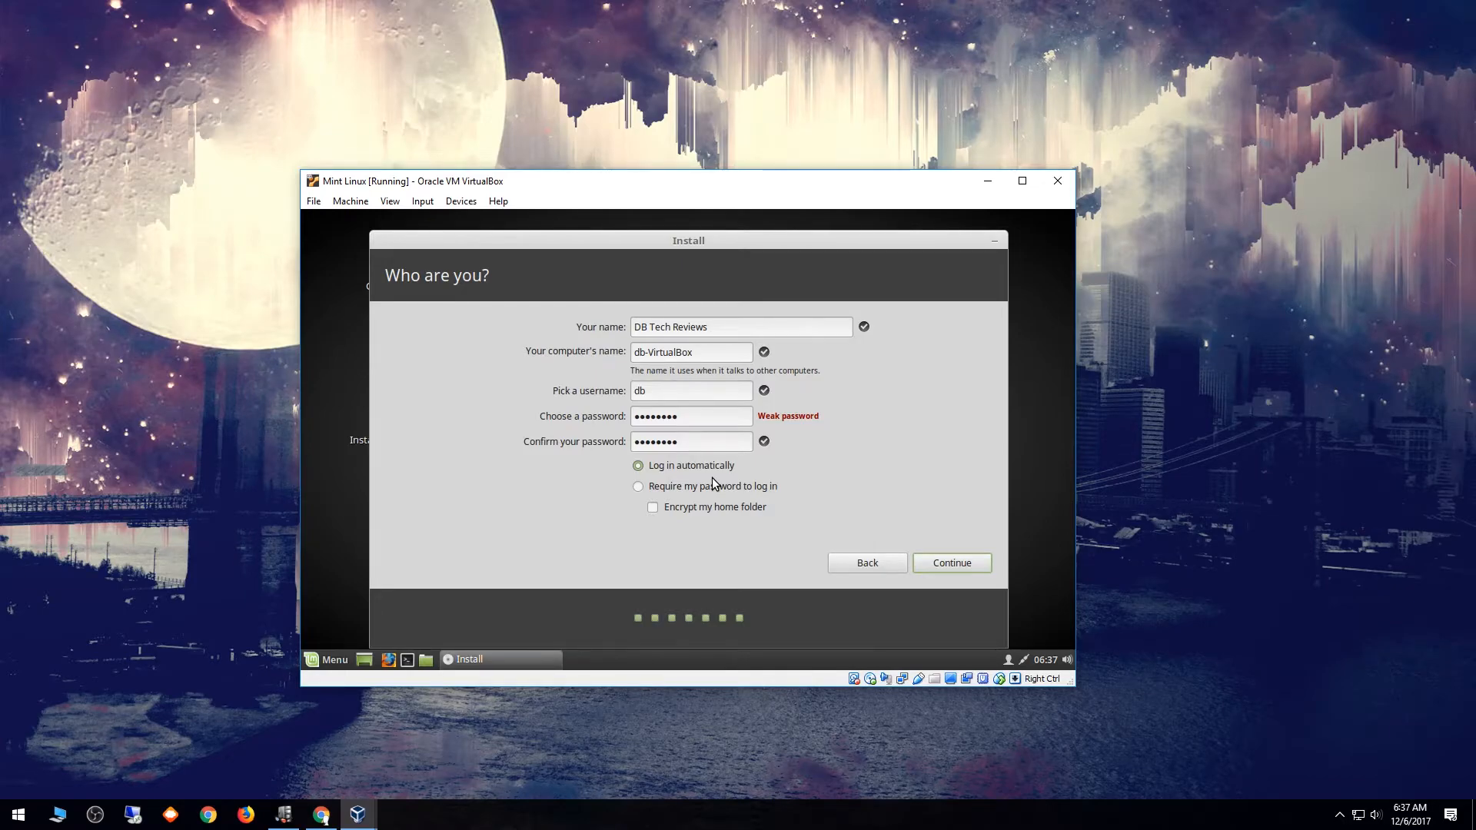
left_click(951, 565)
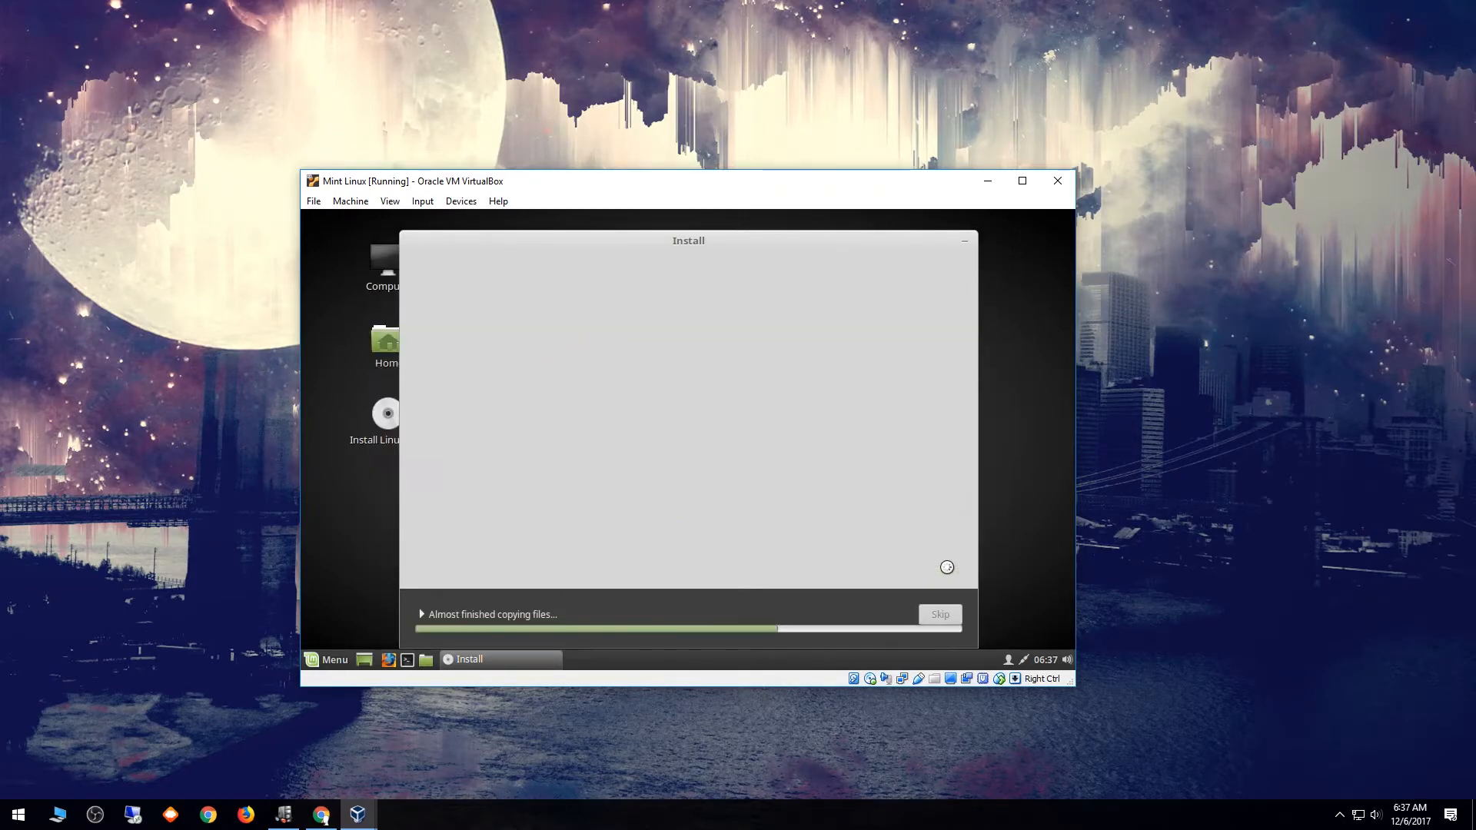